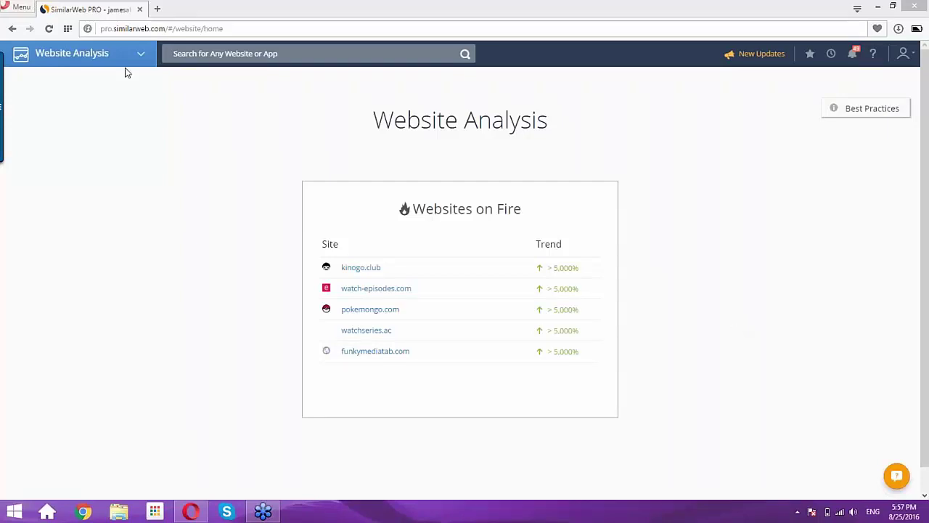
Step: Search for the website jamesallen.com and open its audience overview report
left_click(197, 53)
type("jamesallen.com")
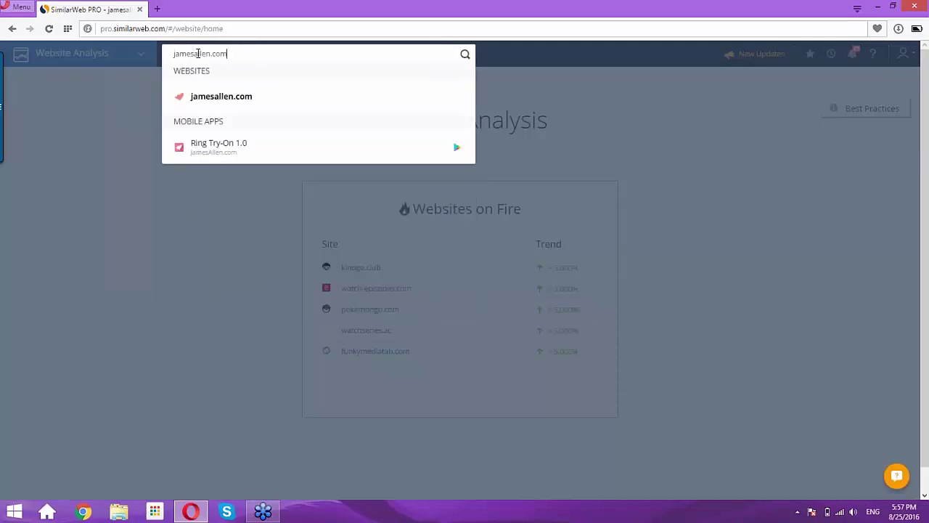
left_click(201, 100)
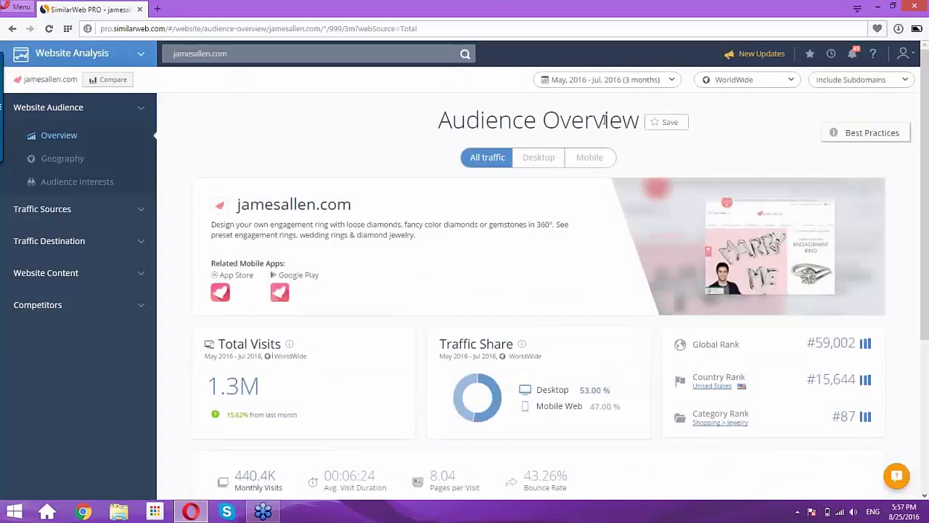
Step: Set the report's date range to Last 28 Days and inspect the daily visits chart, especially its latest point
left_click(609, 80)
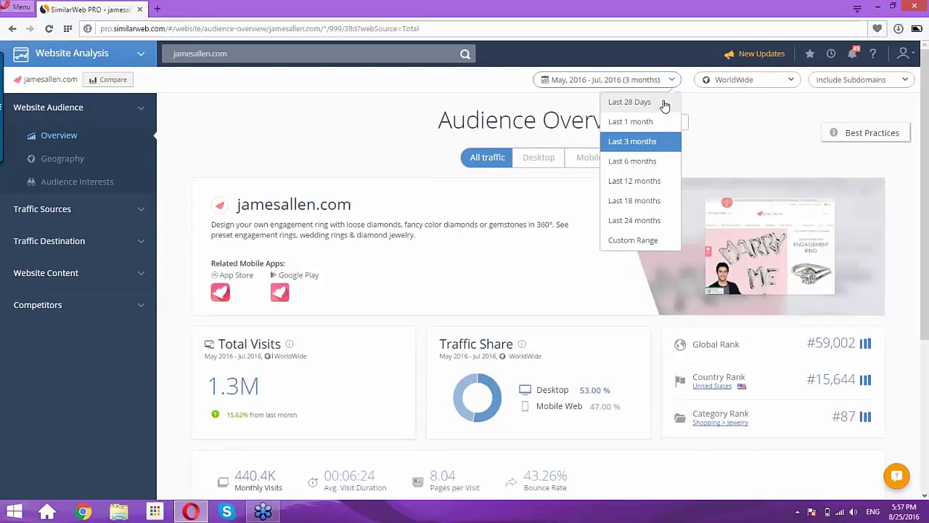
left_click(663, 104)
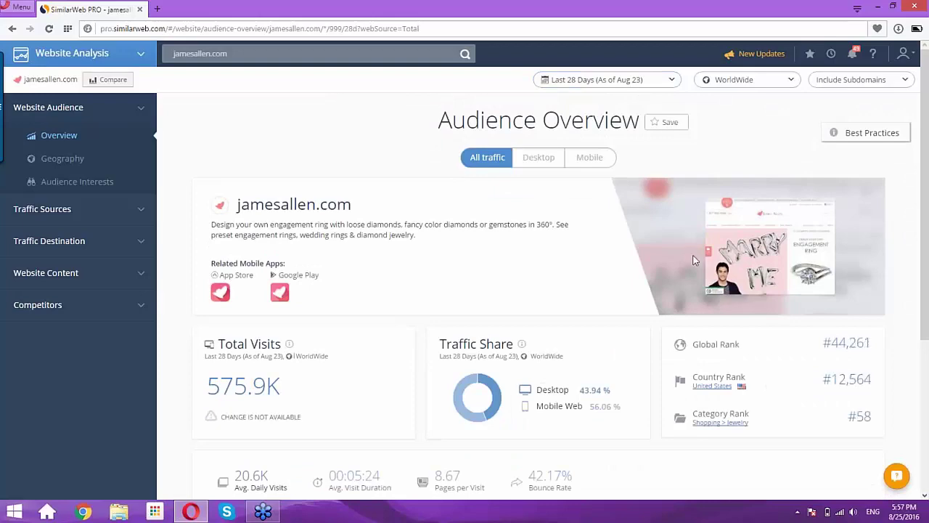
scroll(695, 258, "down", 3)
scroll(698, 257, "down", 1)
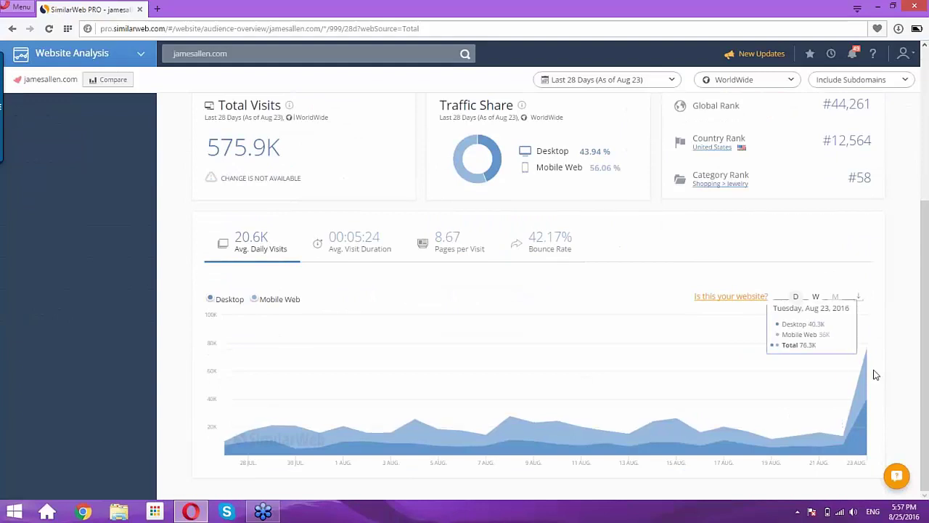
mouse_move(868, 378)
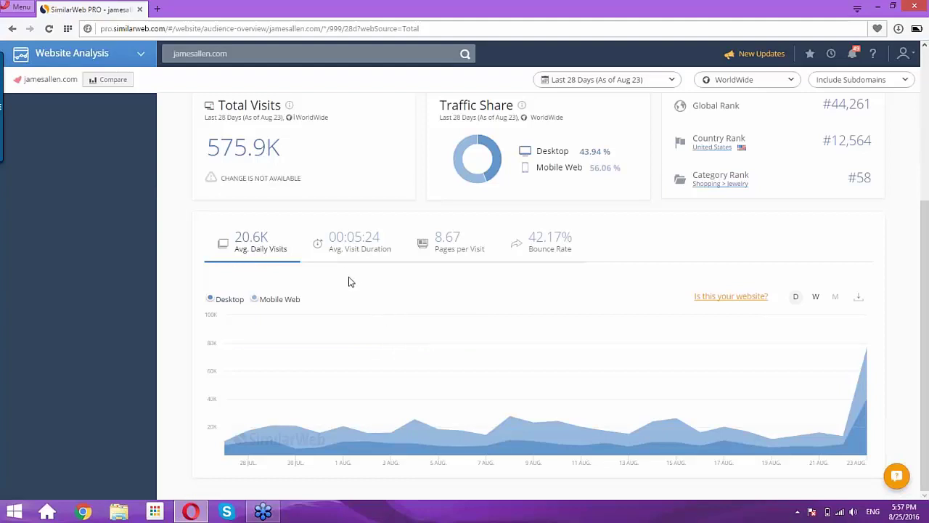
mouse_move(867, 349)
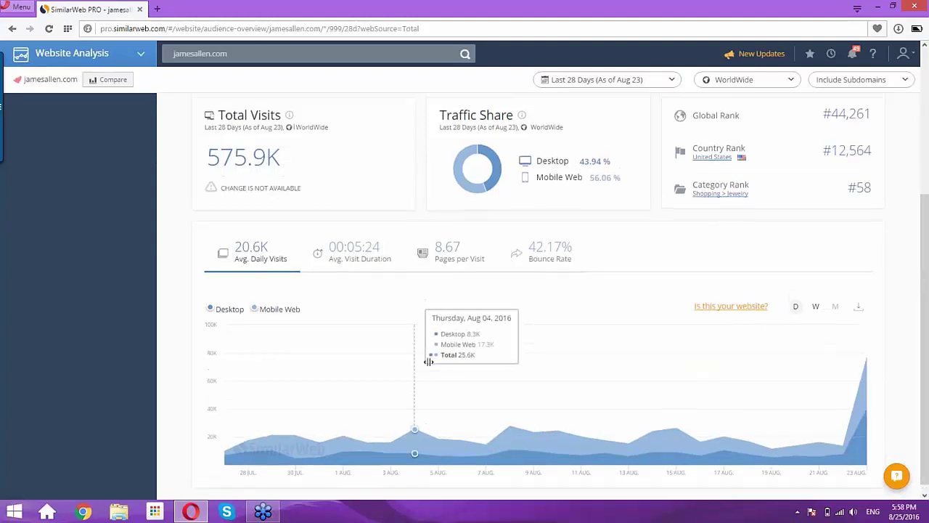
Step: Open the Traffic Sources overview for jamesallen.com
scroll(429, 362, "up", 4)
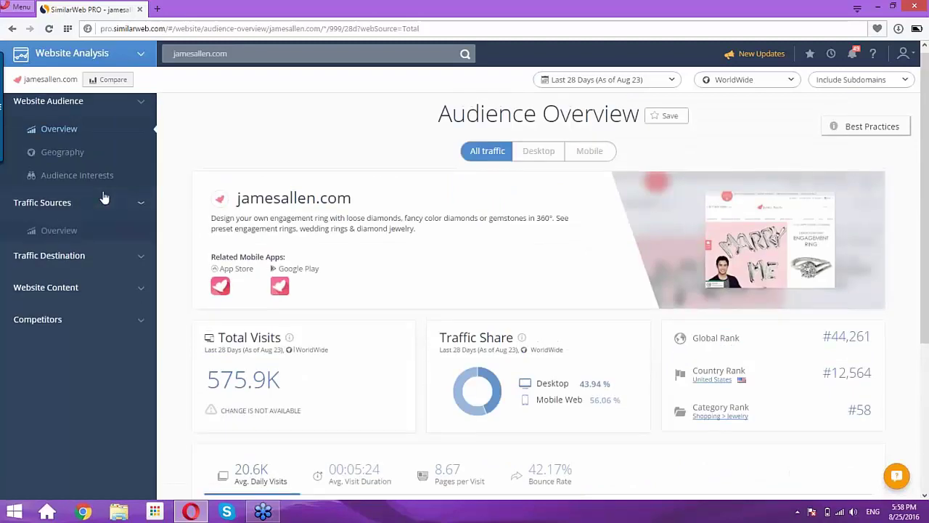
left_click(105, 199)
left_click(66, 234)
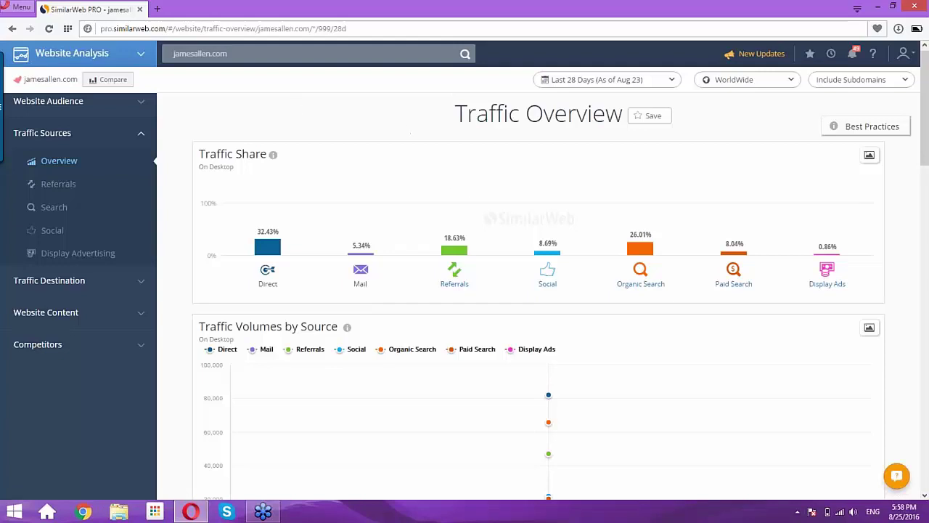
Step: Clone the Traffic Overview browser tab, place the copy first and set its date range to Last 1 month
right_click(92, 11)
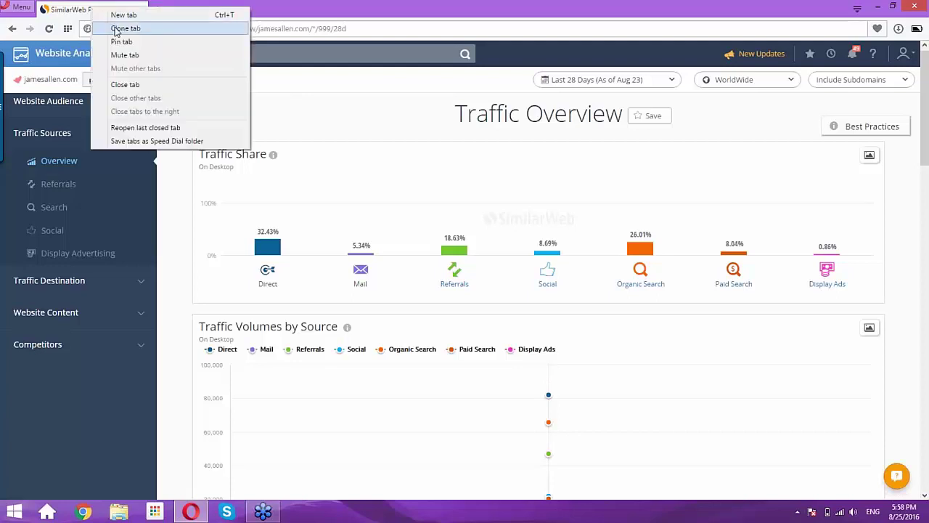
left_click(119, 27)
left_click_drag(167, 11, 68, 7)
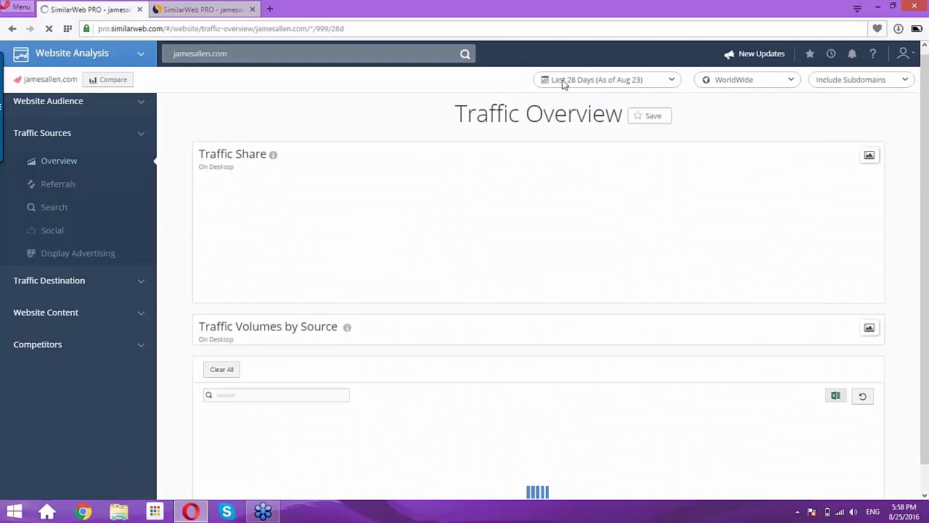
left_click(577, 88)
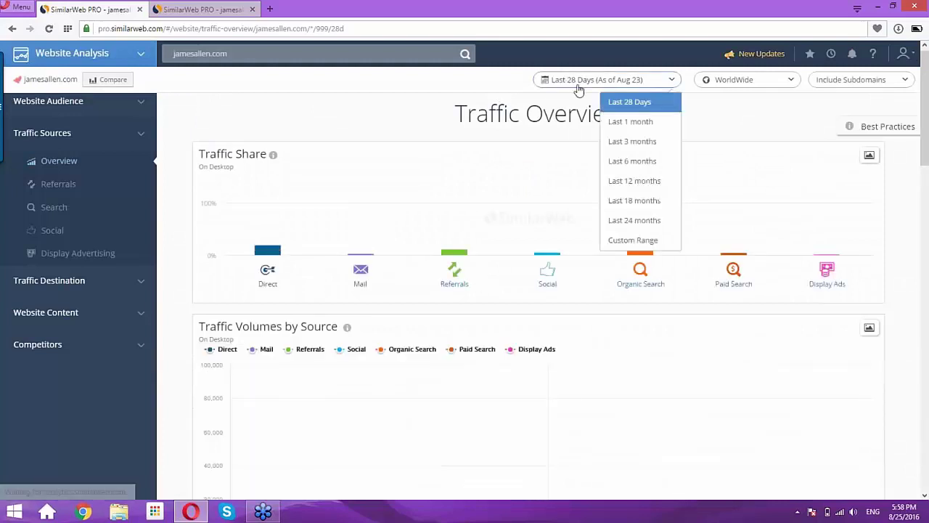
left_click(630, 122)
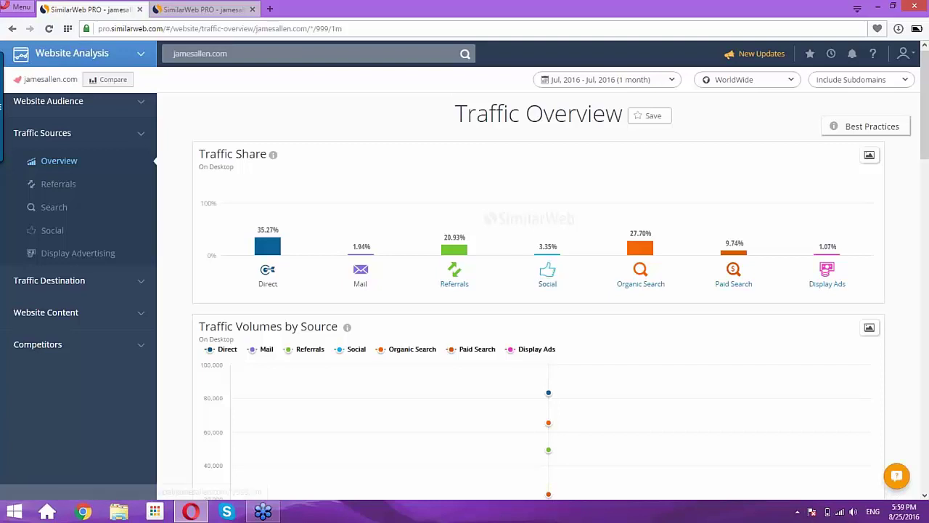
Step: Compare both traffic overviews, then examine the social network breakdown in the one-month Social report
left_click(215, 10)
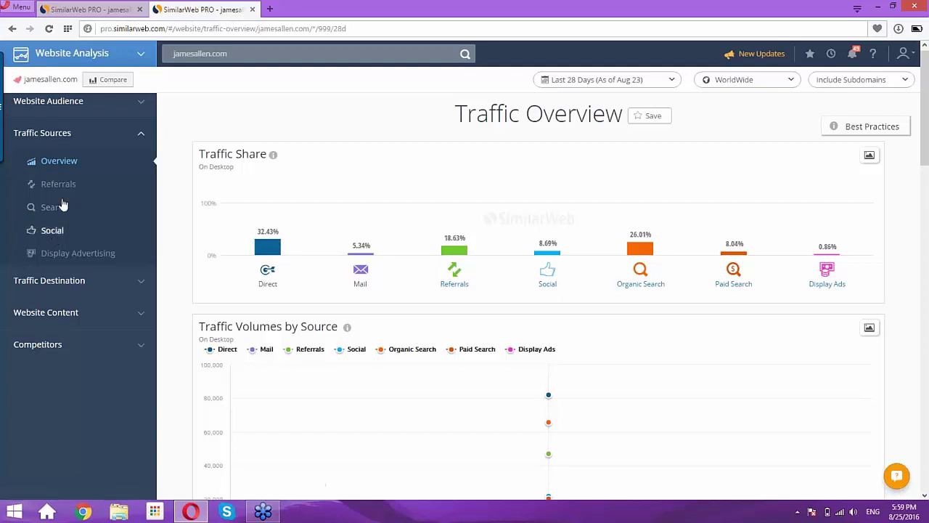
key("ctrl+Tab")
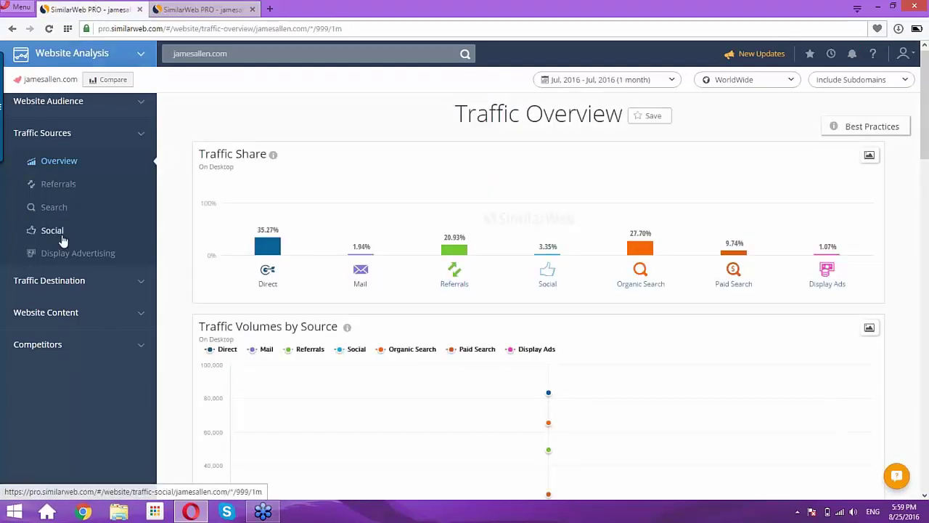
left_click(65, 239)
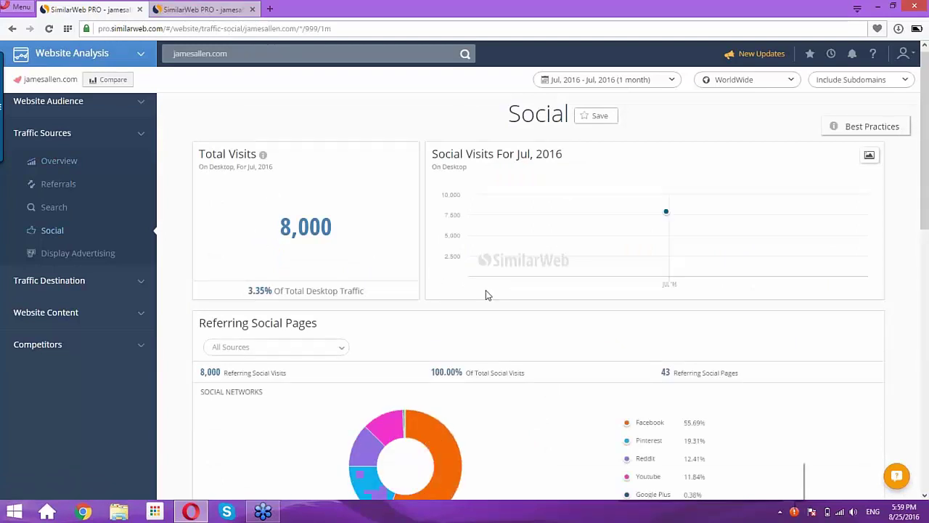
scroll(487, 293, "down", 1)
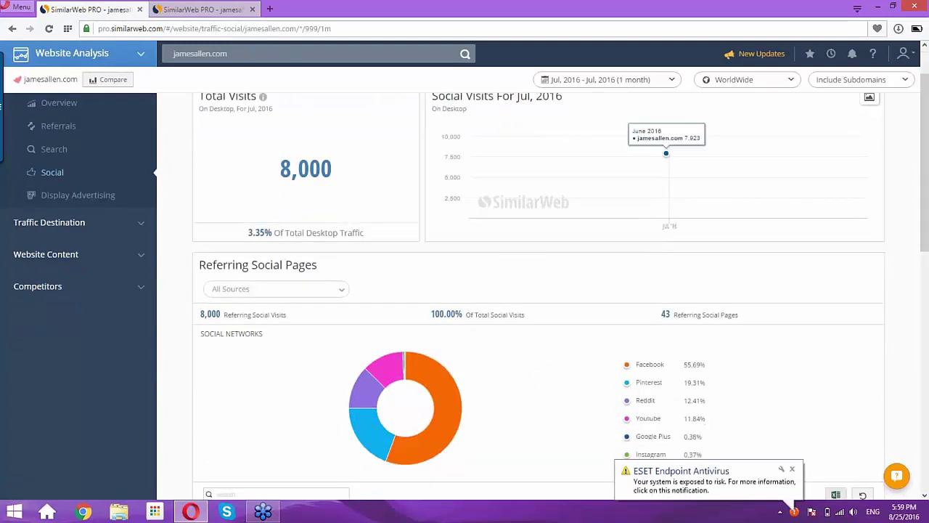
scroll(614, 319, "down", 1)
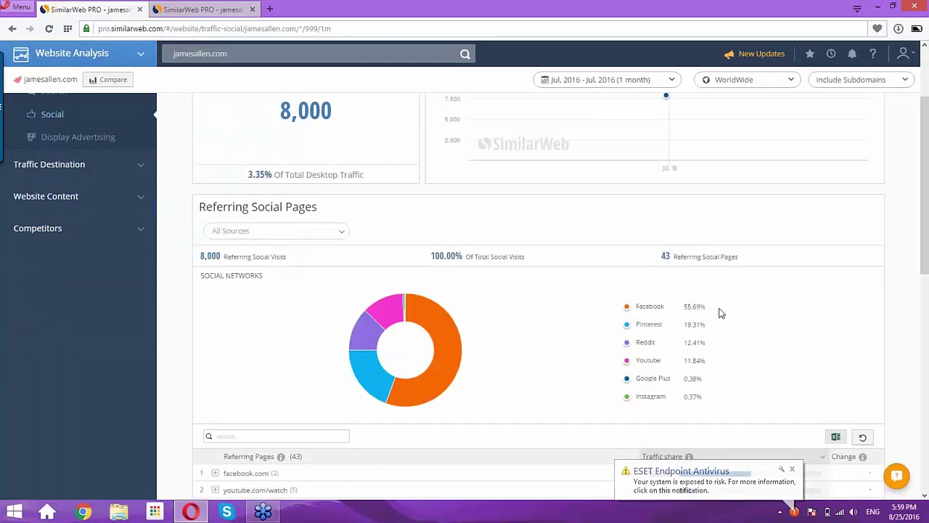
left_click(792, 469)
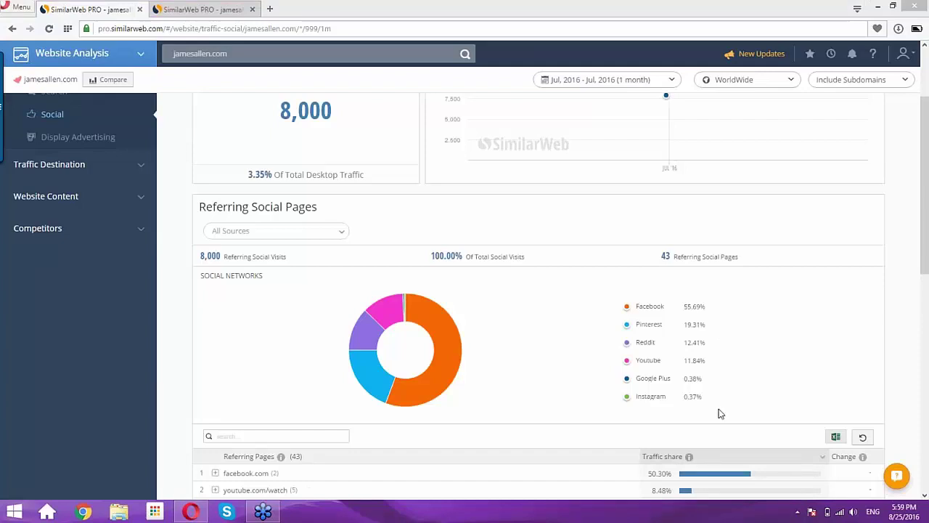
Step: View the Social report for the last 28 days and expand the youtube.com/watch entry among the referring pages
left_click(226, 10)
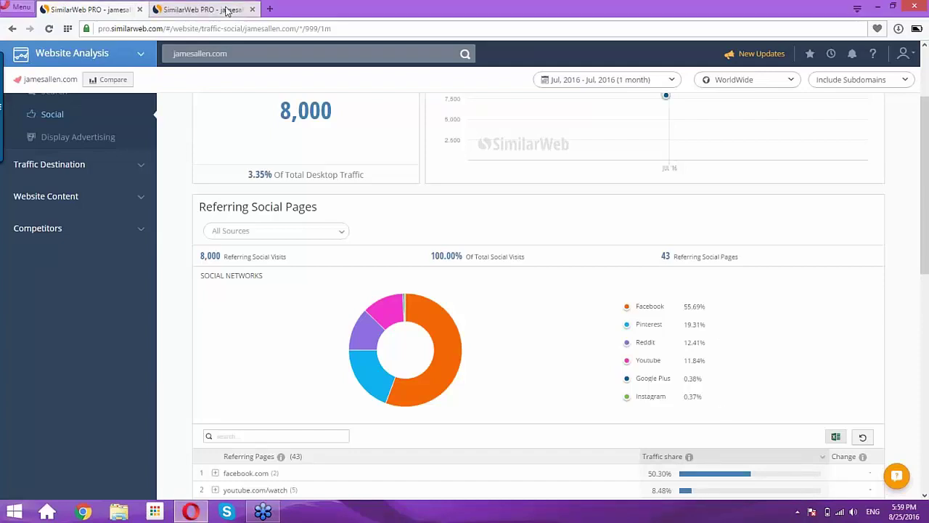
scroll(600, 326, "down", 1)
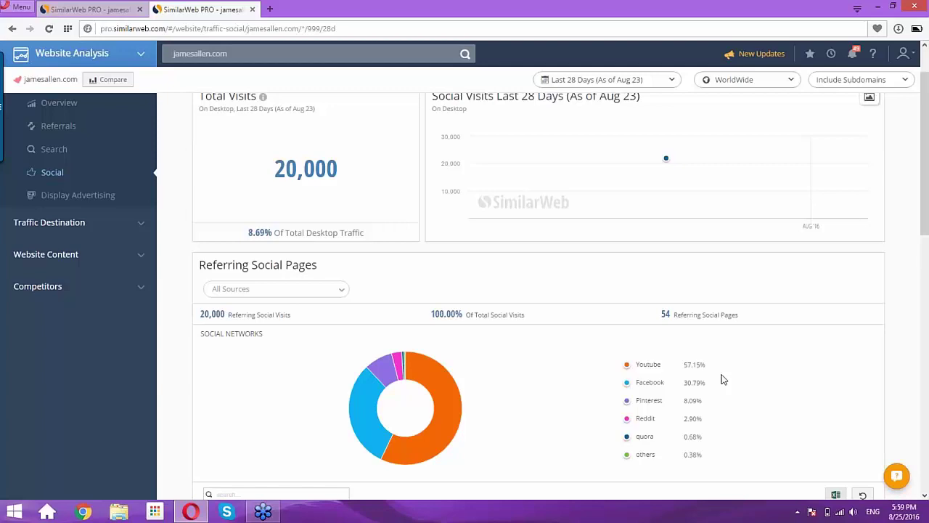
scroll(723, 378, "down", 2)
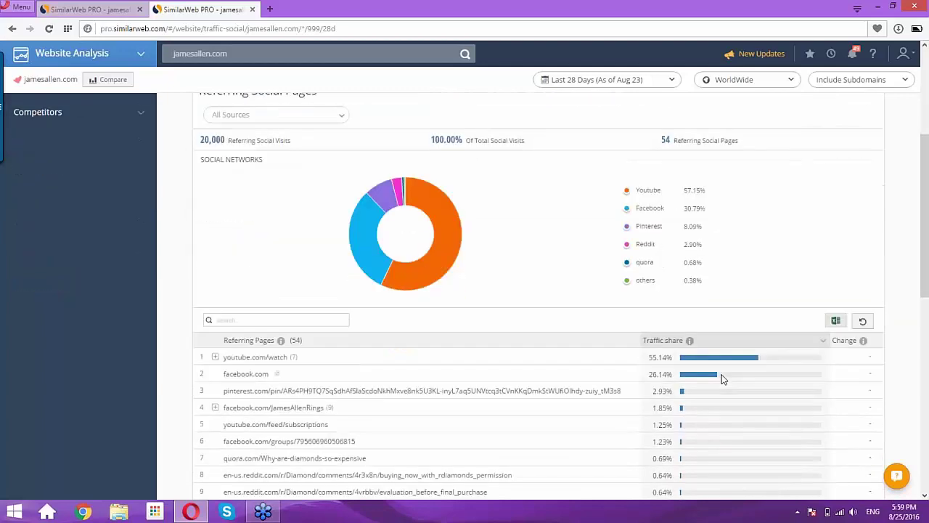
scroll(723, 378, "down", 1)
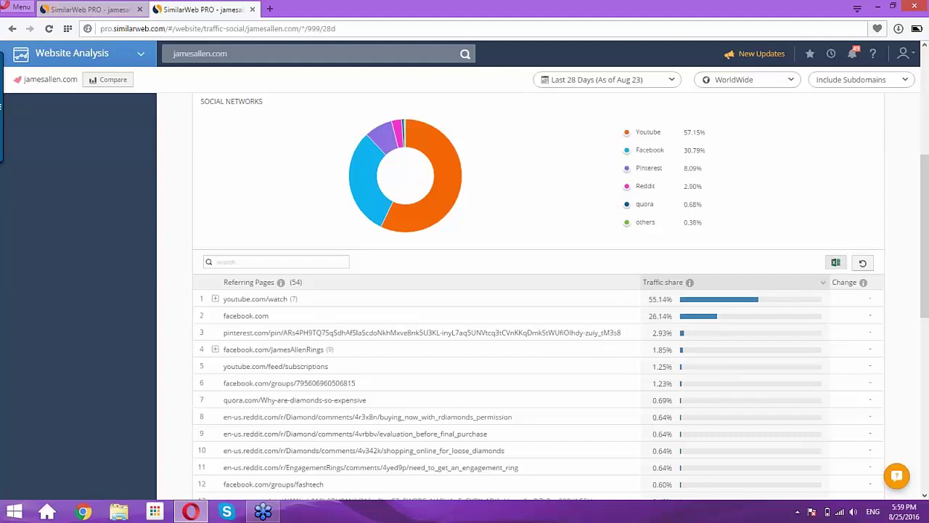
left_click(216, 298)
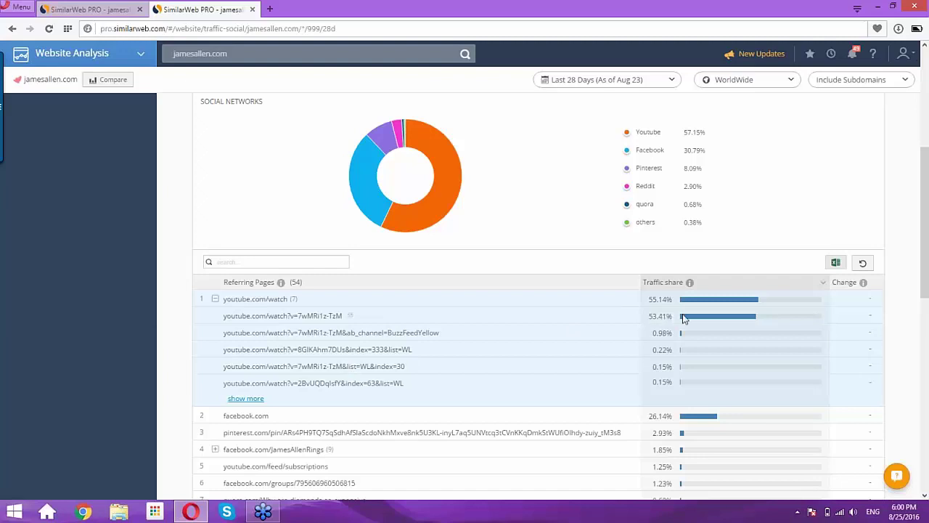
Step: Open the referring video youtube.com/watch?v=7wMRi1z-TzM, pause it and read its title and description
left_click(350, 318)
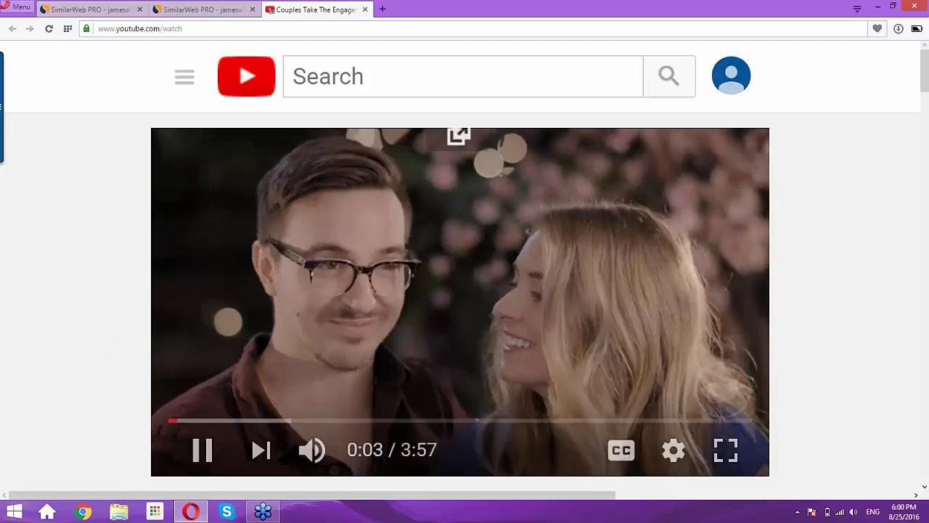
left_click(203, 449)
scroll(225, 350, "down", 2)
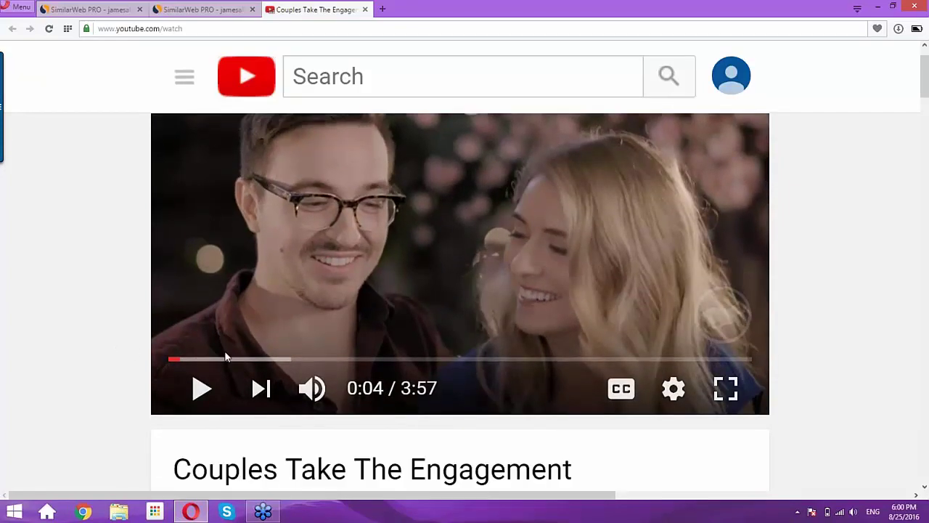
scroll(164, 358, "down", 1)
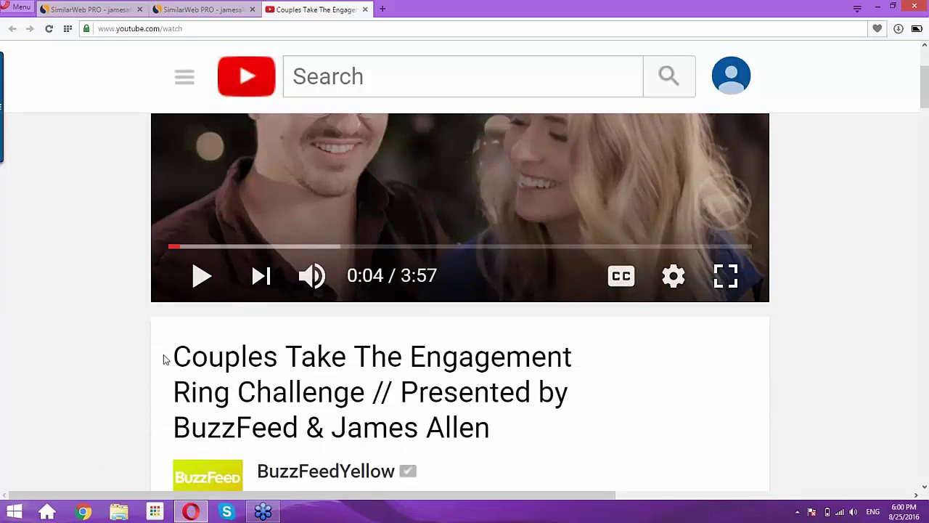
scroll(165, 358, "down", 5)
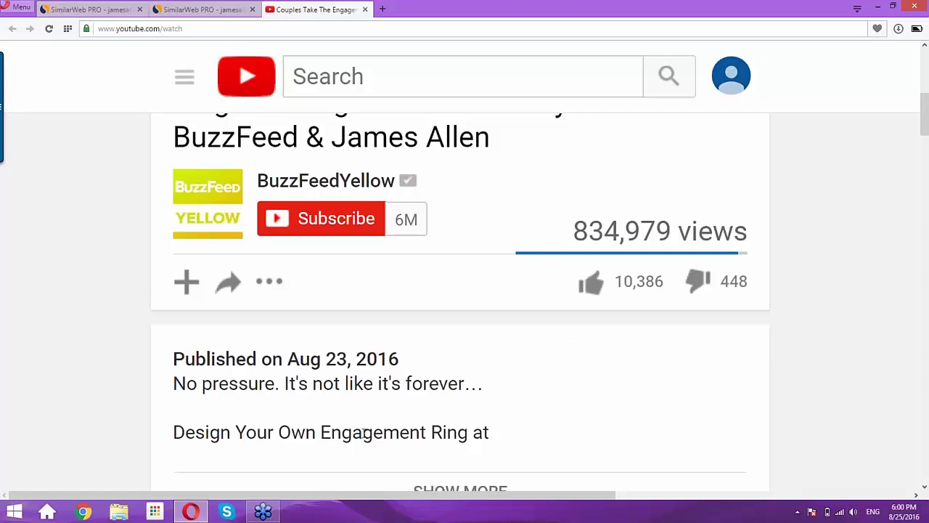
scroll(361, 433, "down", 1)
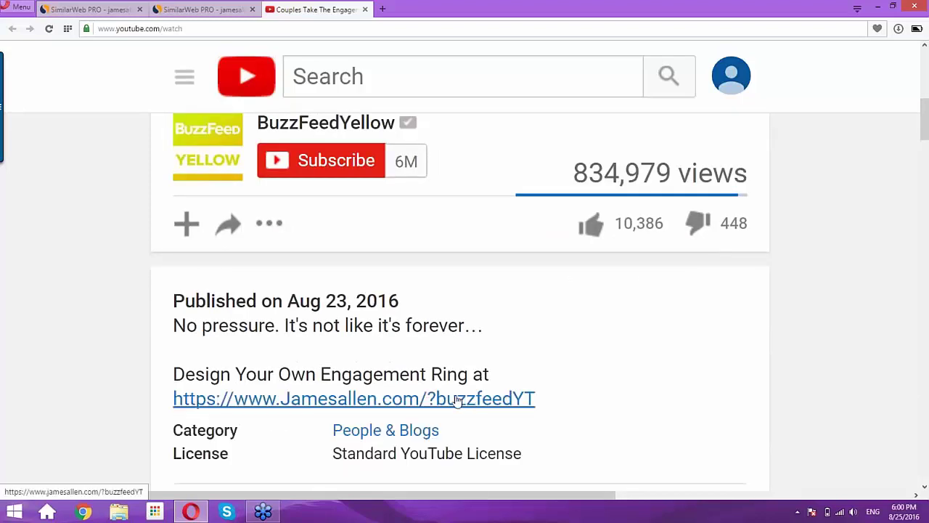
Step: Follow the jamesallen.com link in the video description, look over the landing page and return to the video
left_click(400, 404)
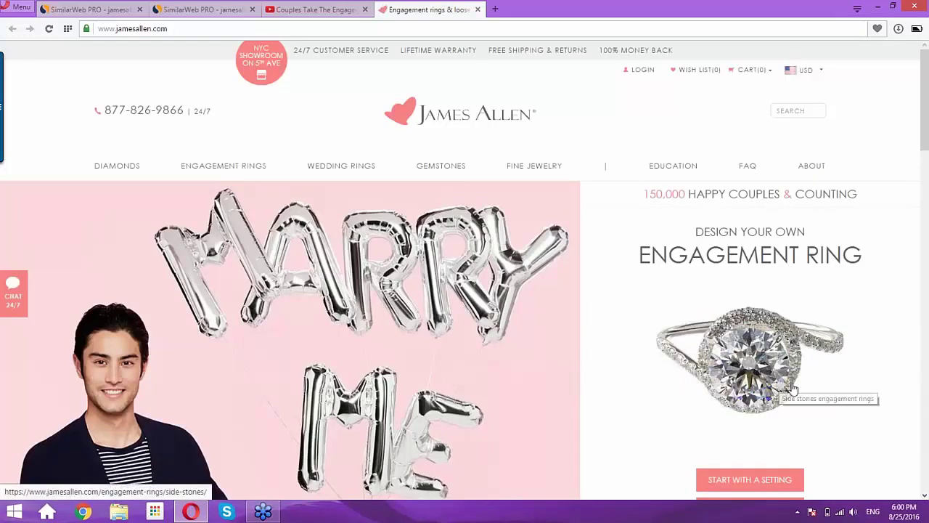
scroll(780, 389, "down", 1)
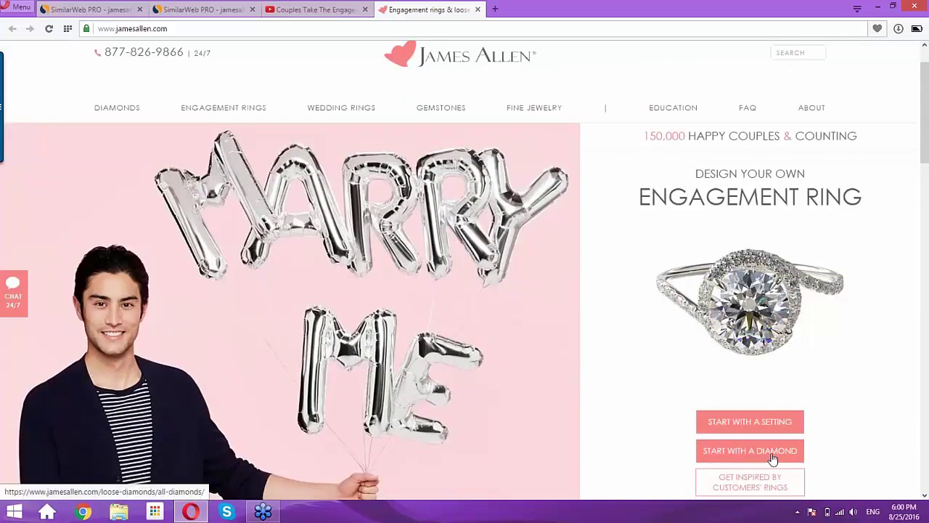
left_click(327, 9)
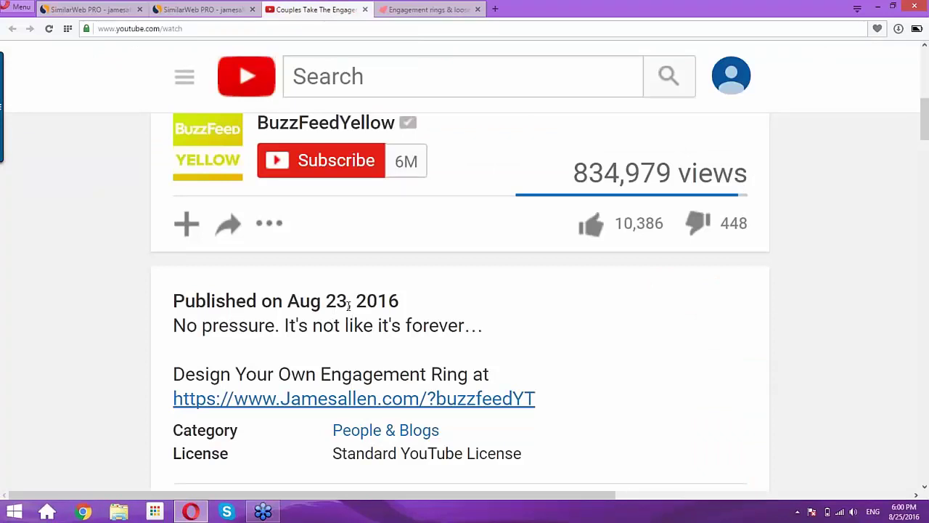
Step: Return to the 28-day Social report and review its referring pages and total visits
left_click(204, 10)
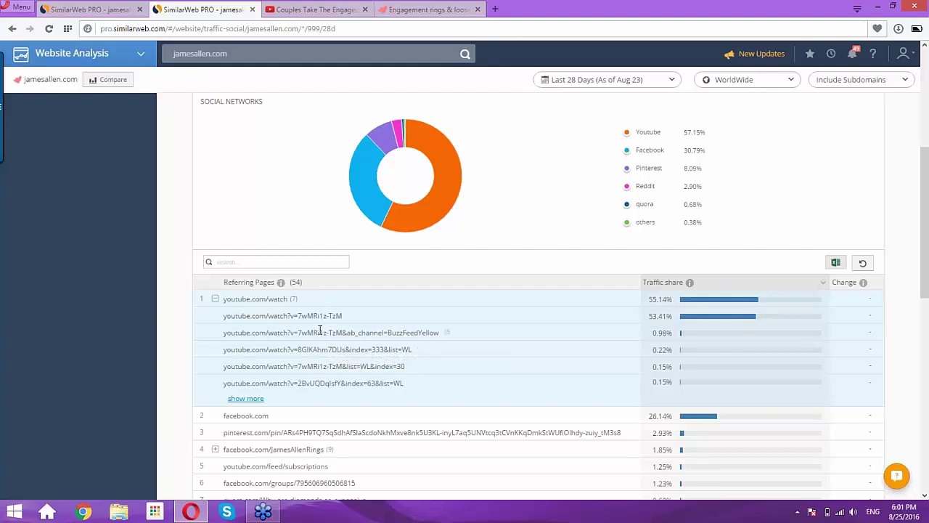
scroll(324, 355, "up", 3)
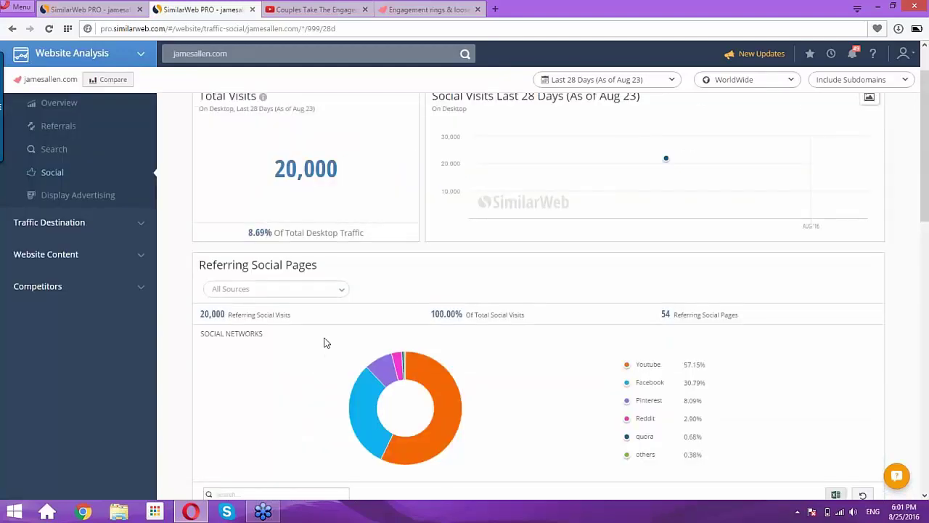
scroll(324, 342, "up", 1)
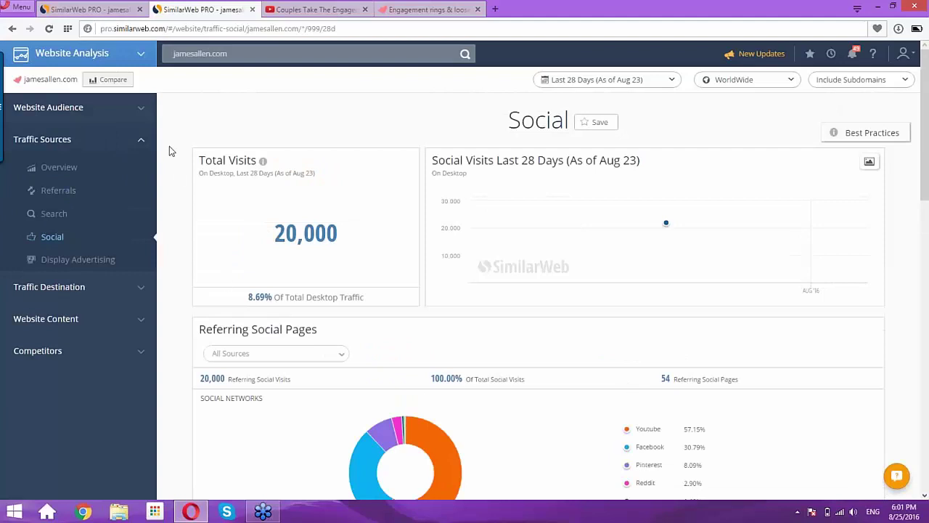
Step: Open the Audience Overview for jamesallen.com over the last 28 days and review its average daily visits graph
left_click(58, 109)
left_click(63, 135)
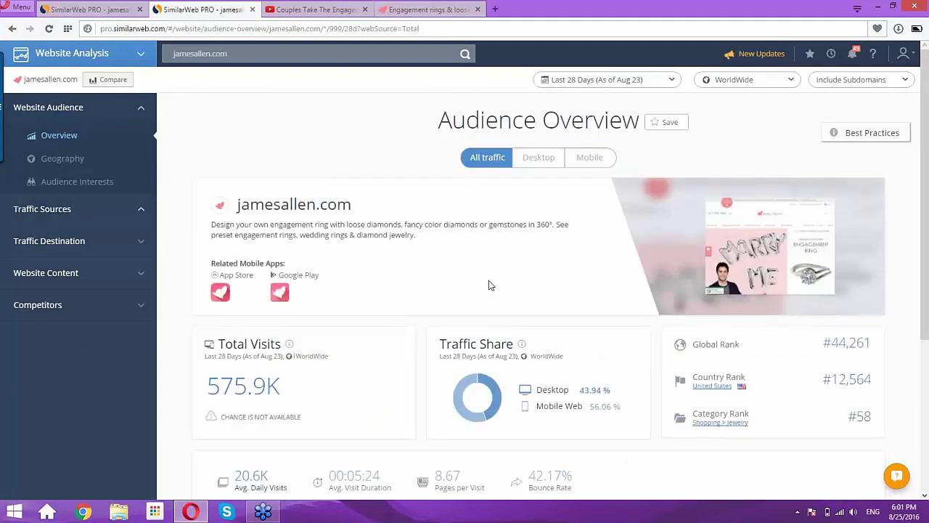
scroll(489, 281, "down", 2)
scroll(489, 281, "down", 2)
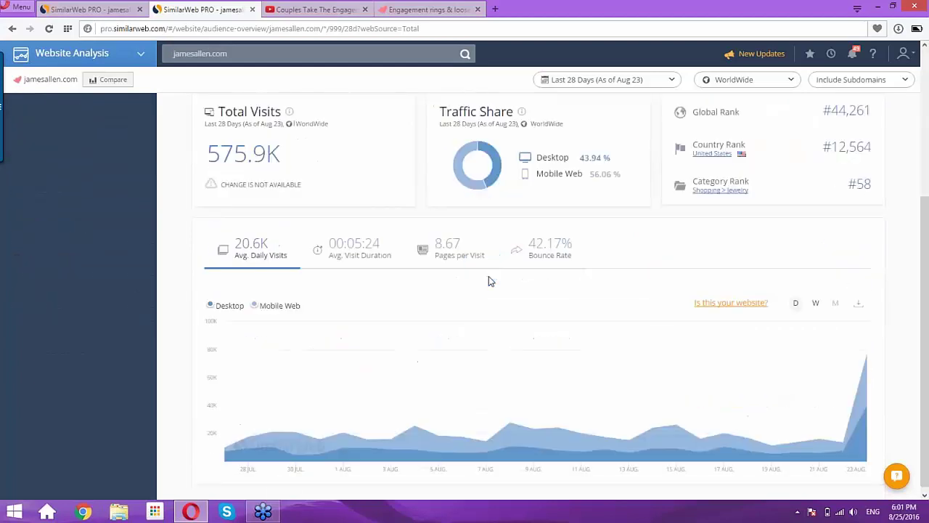
Step: Examine the daily graphs of average visit duration, pages per visit and bounce rate, checking the values for August 23, 2016
left_click(364, 242)
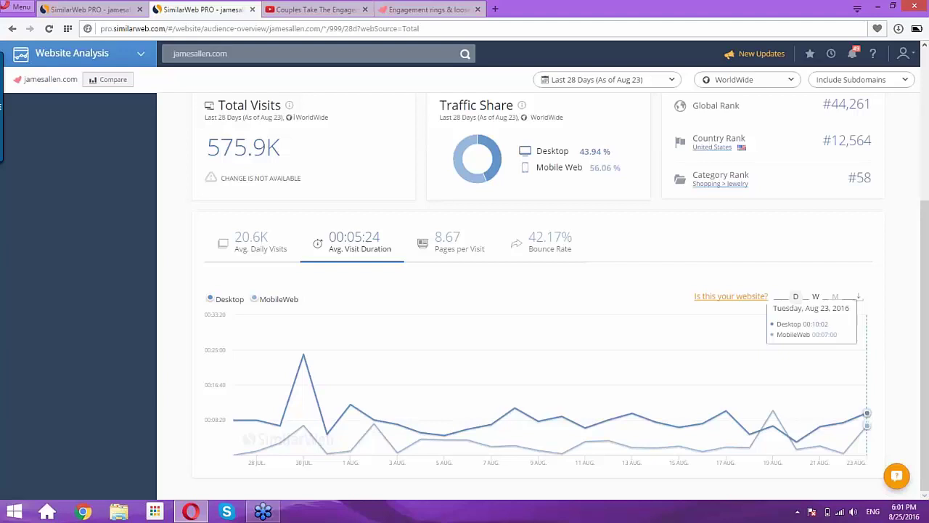
left_click(443, 241)
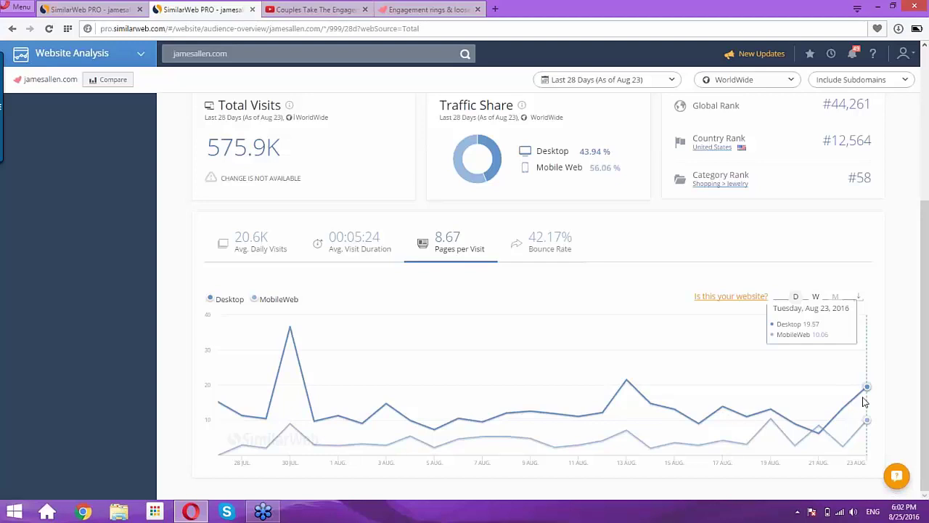
left_click(574, 244)
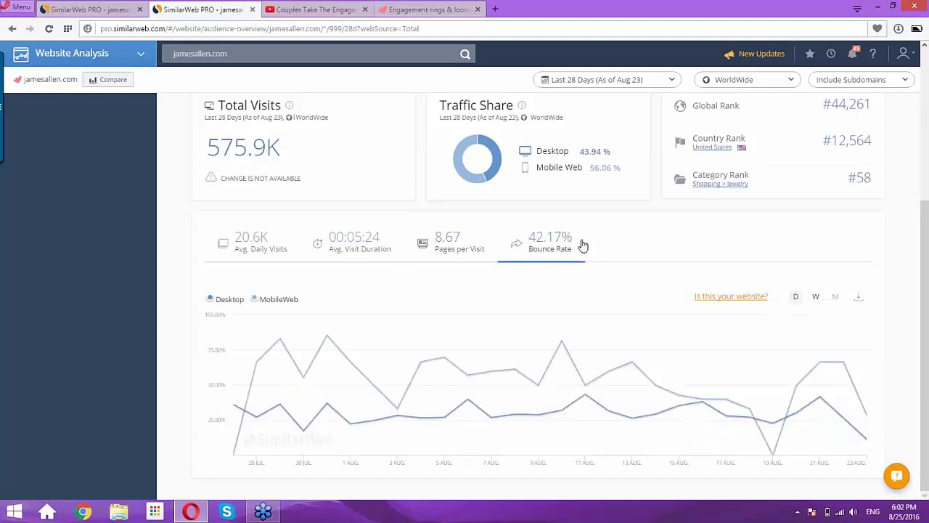
mouse_move(869, 374)
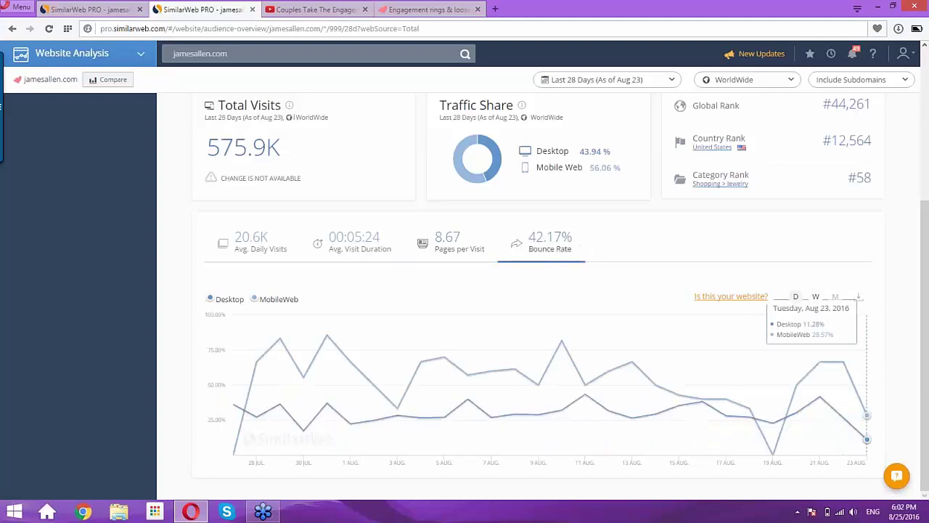